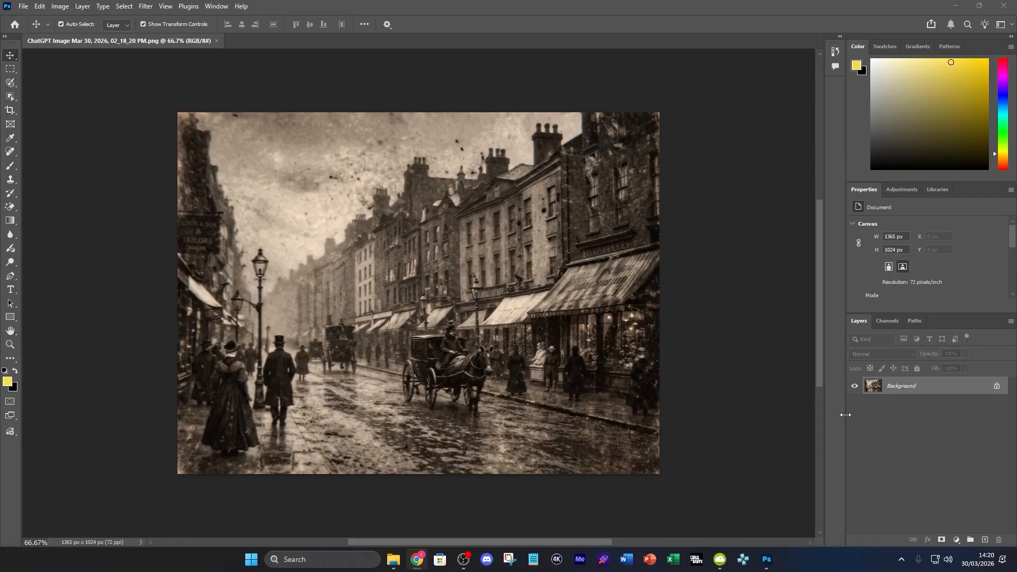
Step: Convert the locked Background into Layer 0 and undo the accidental 14 px shift
{"action": "left_click_drag", "start_coordinate": [462, 329], "coordinate": [470, 329]}
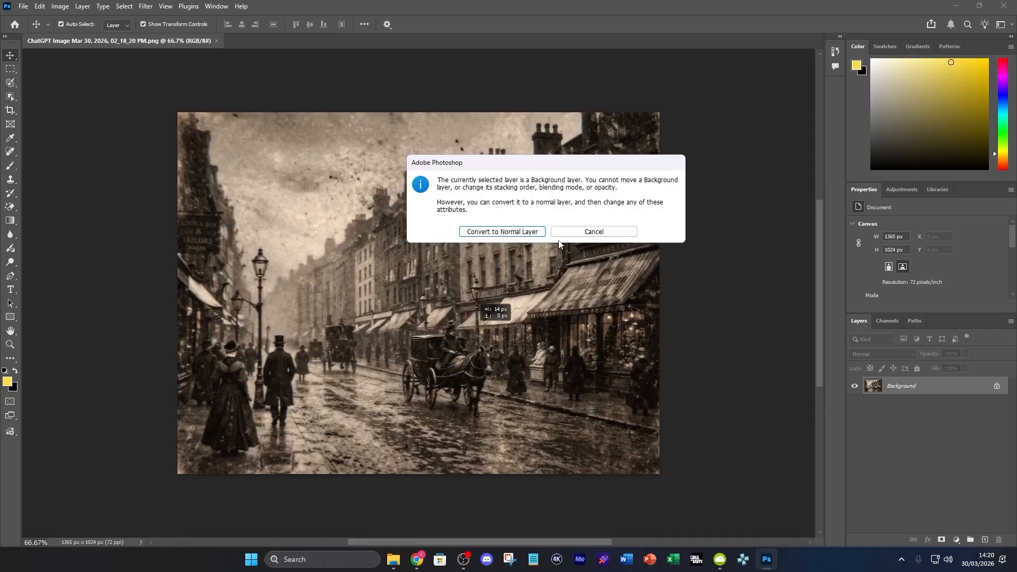
{"action": "left_click", "coordinate": [502, 231]}
{"action": "key", "text": "ctrl+z"}
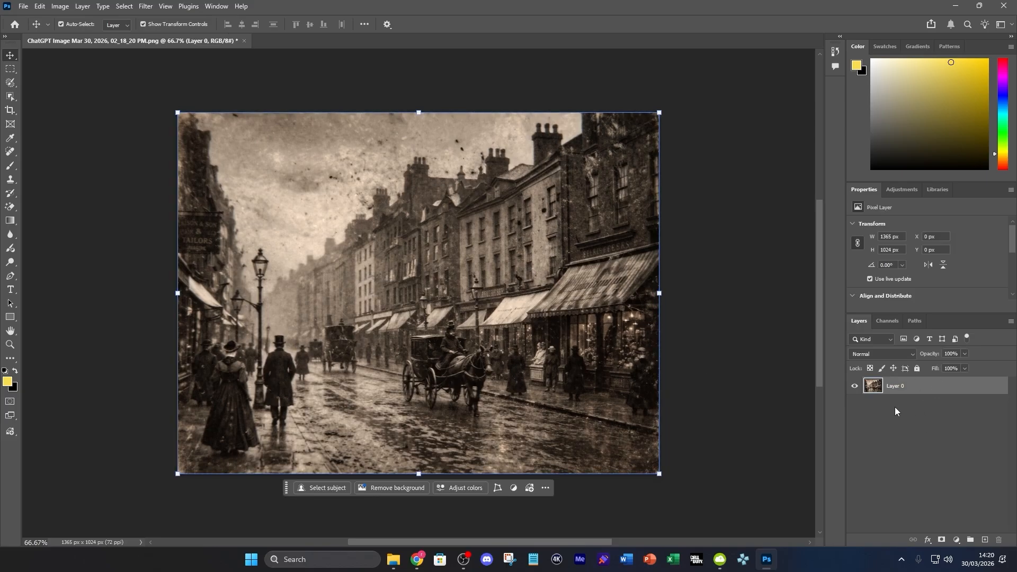
{"action": "left_click", "coordinate": [60, 7]}
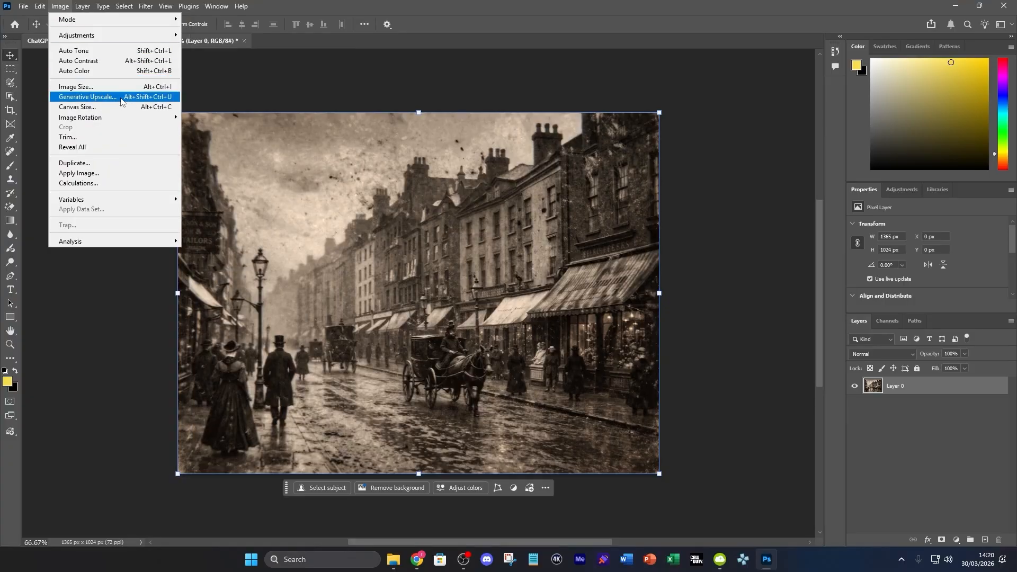
Step: Start Generative Upscale, dismiss the credits notice, and keep Firefly Upscaler at 2x (2730 x 2048 px)
{"action": "left_click", "coordinate": [121, 101]}
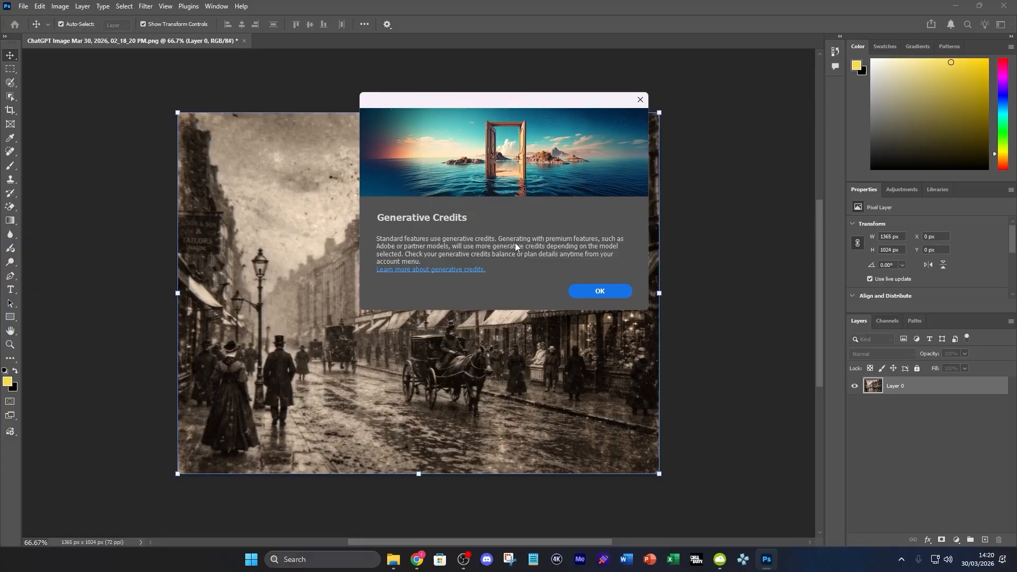
{"action": "left_click", "coordinate": [583, 291]}
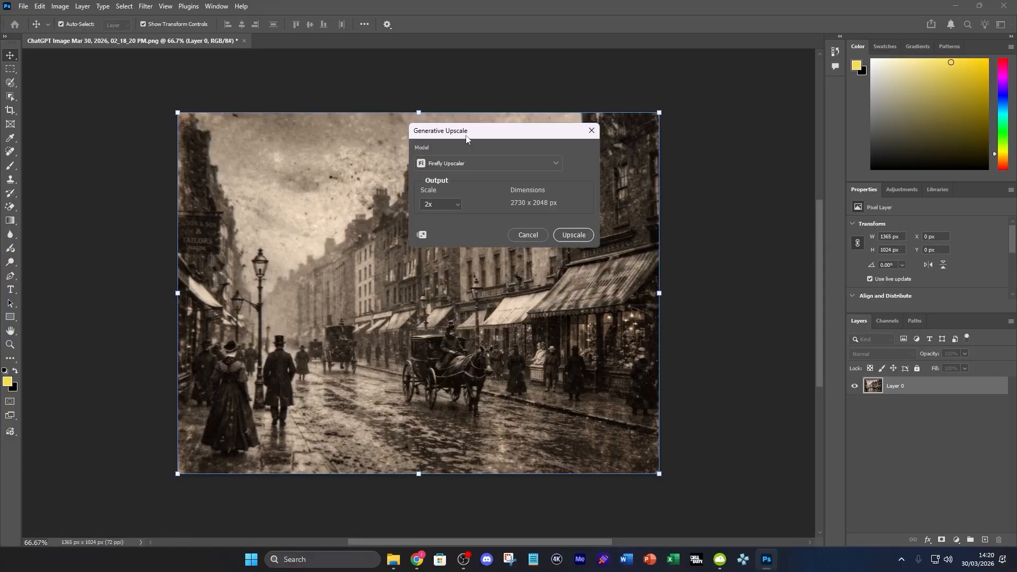
{"action": "left_click_drag", "start_coordinate": [466, 139], "coordinate": [719, 162]}
{"action": "left_click", "coordinate": [724, 189]}
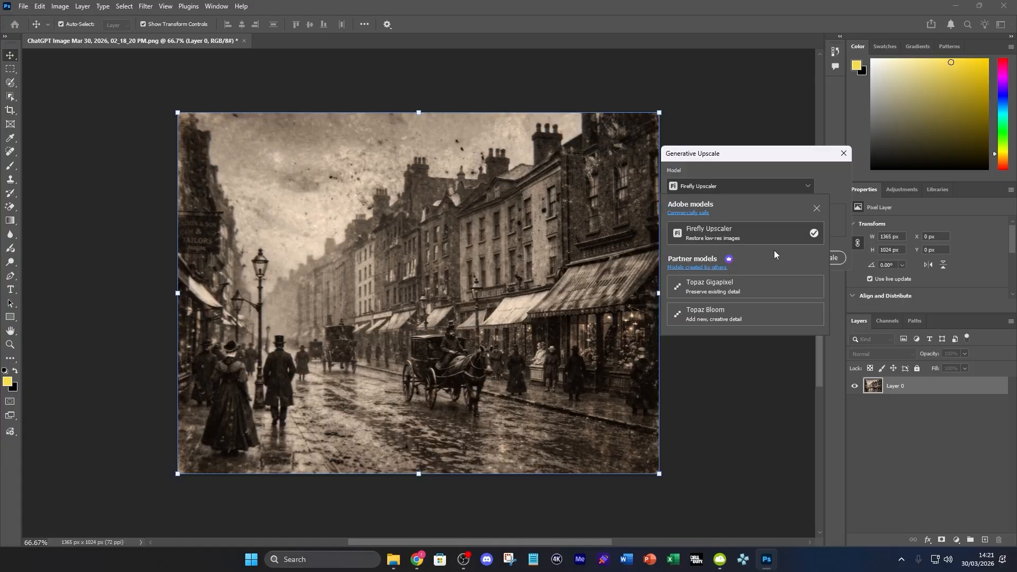
{"action": "left_click", "coordinate": [763, 239]}
{"action": "left_click", "coordinate": [702, 228]}
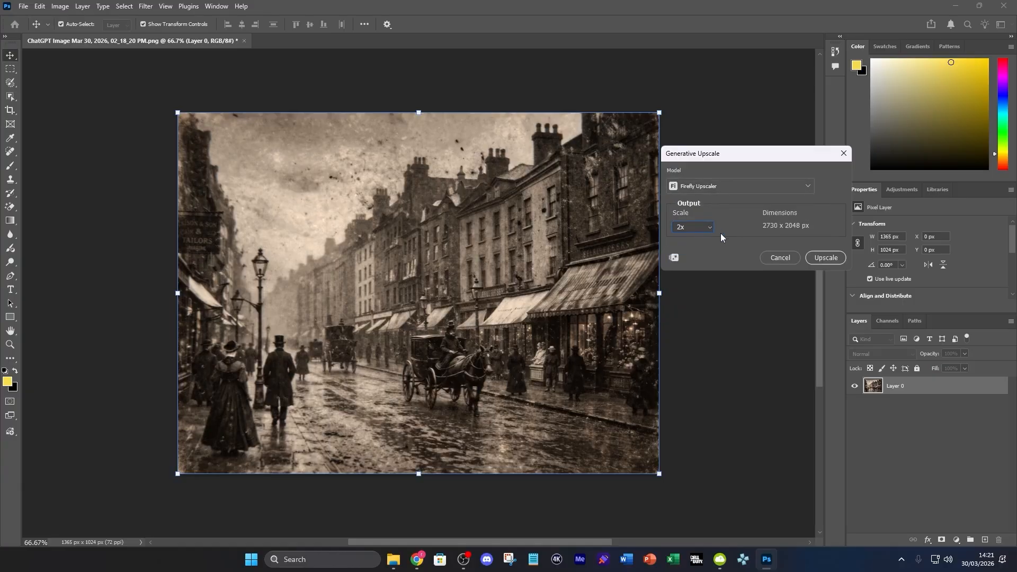
Step: Run the 2x Firefly upscale and zoom out on the new 2730 x 2048 px document
{"action": "left_click", "coordinate": [830, 259]}
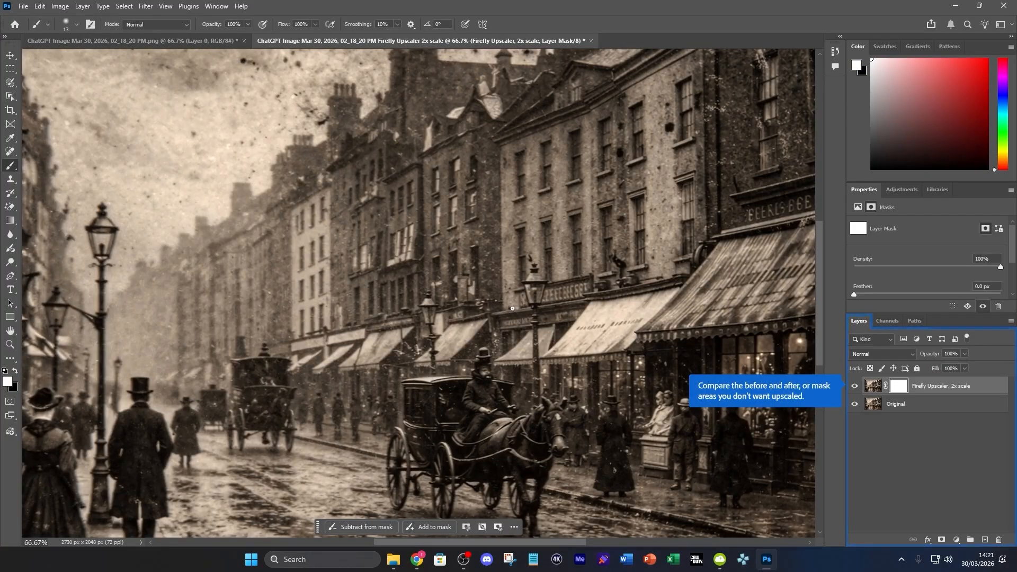
{"action": "scroll", "coordinate": [512, 309], "scroll_direction": "down", "scroll_amount": 5}
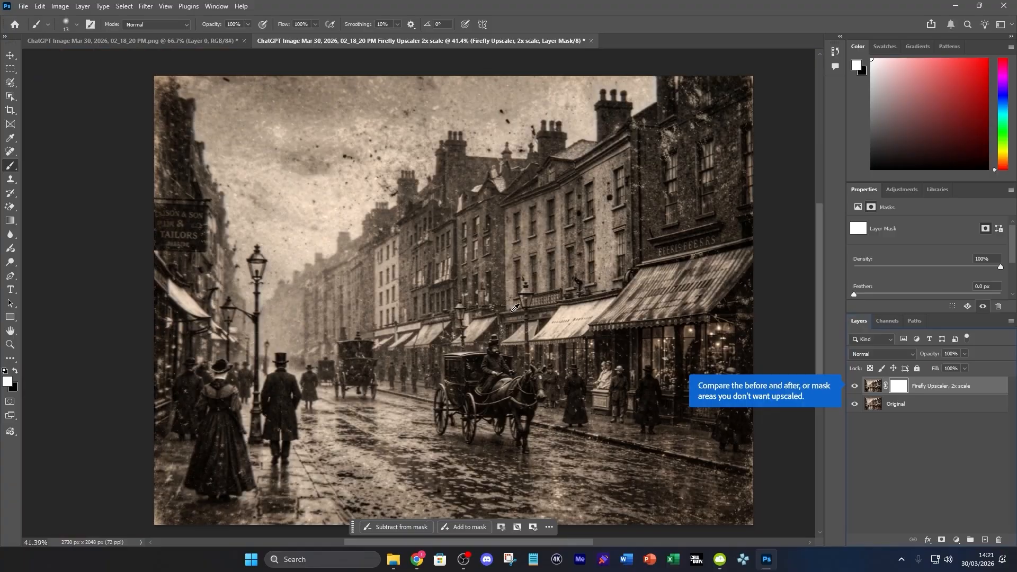
{"action": "scroll", "coordinate": [515, 308], "scroll_direction": "down", "scroll_amount": 2}
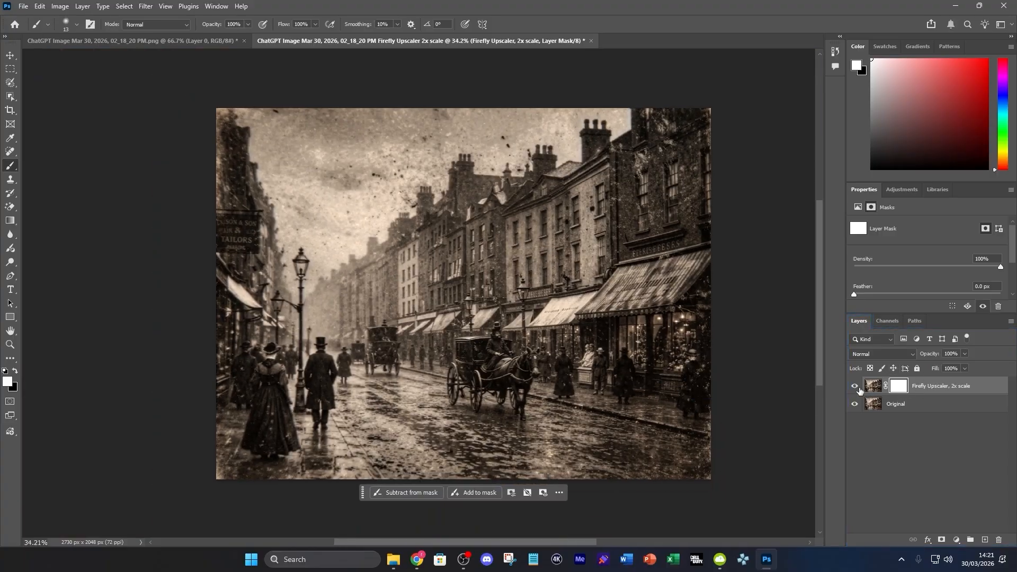
Step: Toggle the Firefly Upscaler layer to compare, leave it hidden, and select the Original layer
{"action": "left_click", "coordinate": [855, 386]}
{"action": "left_click", "coordinate": [856, 387]}
{"action": "left_click", "coordinate": [855, 387]}
{"action": "left_click", "coordinate": [856, 386]}
{"action": "scroll", "coordinate": [463, 376], "scroll_direction": "up", "scroll_amount": 1}
{"action": "scroll", "coordinate": [463, 377], "scroll_direction": "up", "scroll_amount": 1}
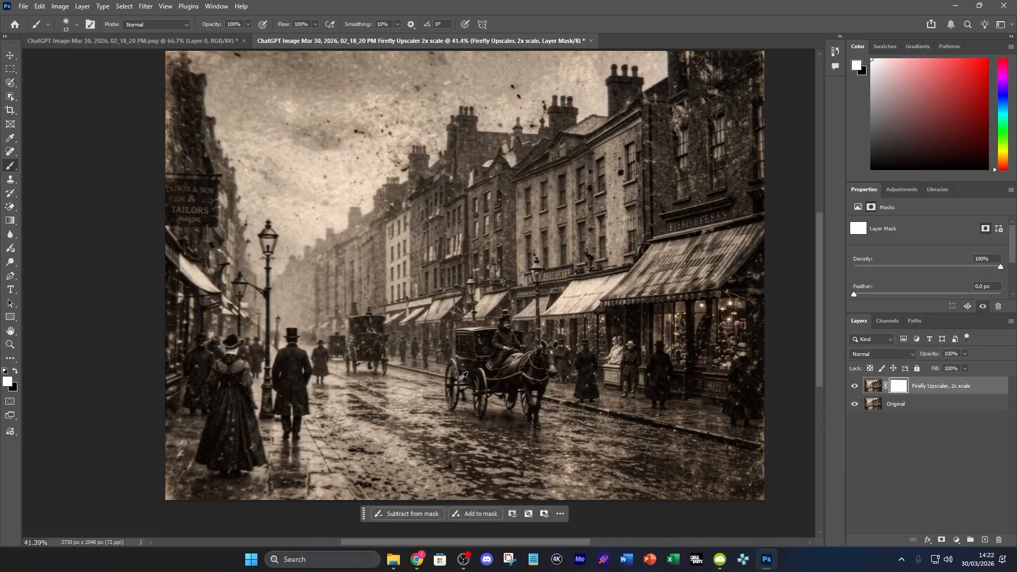
{"action": "scroll", "coordinate": [594, 337], "scroll_direction": "down", "scroll_amount": 2}
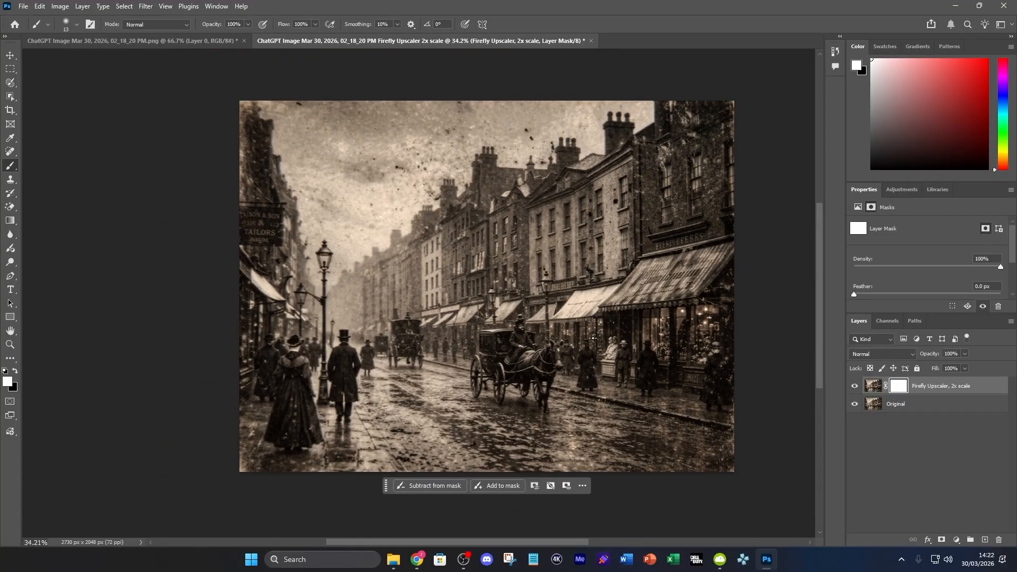
{"action": "left_click", "coordinate": [855, 386]}
{"action": "left_click", "coordinate": [929, 404]}
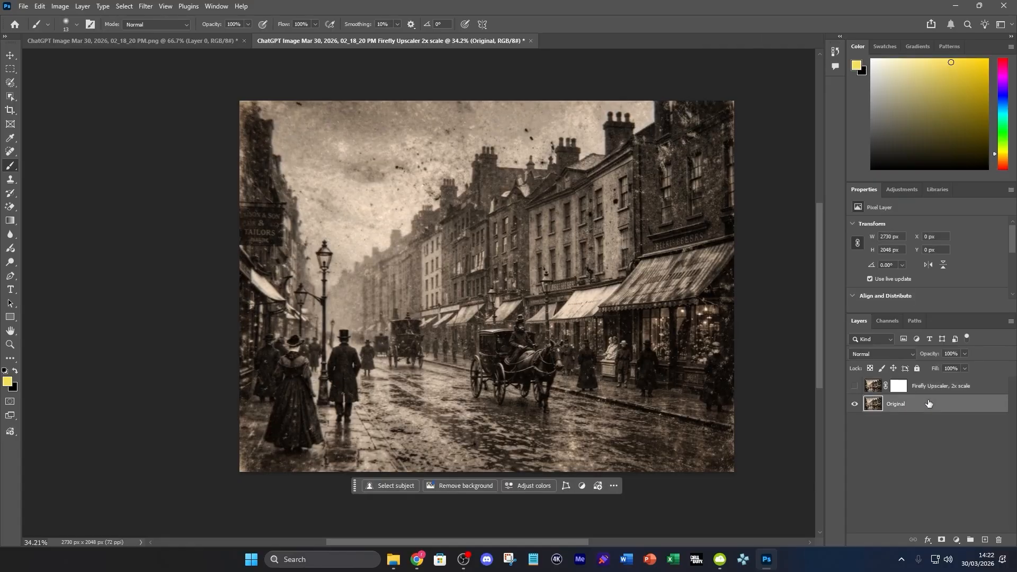
Step: Rerun Generative Upscale with the Topaz Gigapixel model at 2x, accepting the partner models terms
{"action": "left_click", "coordinate": [61, 7]}
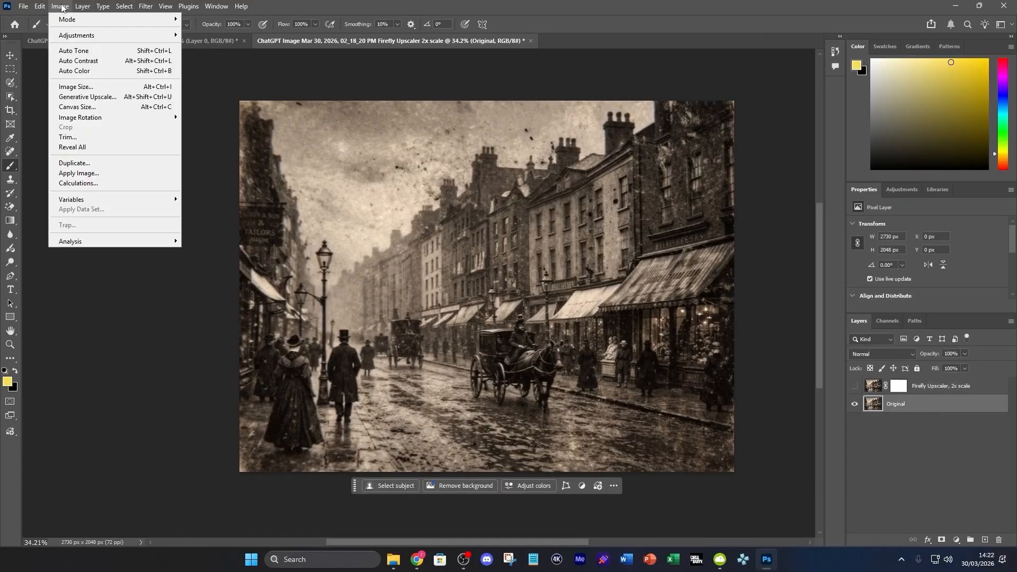
{"action": "left_click", "coordinate": [86, 97]}
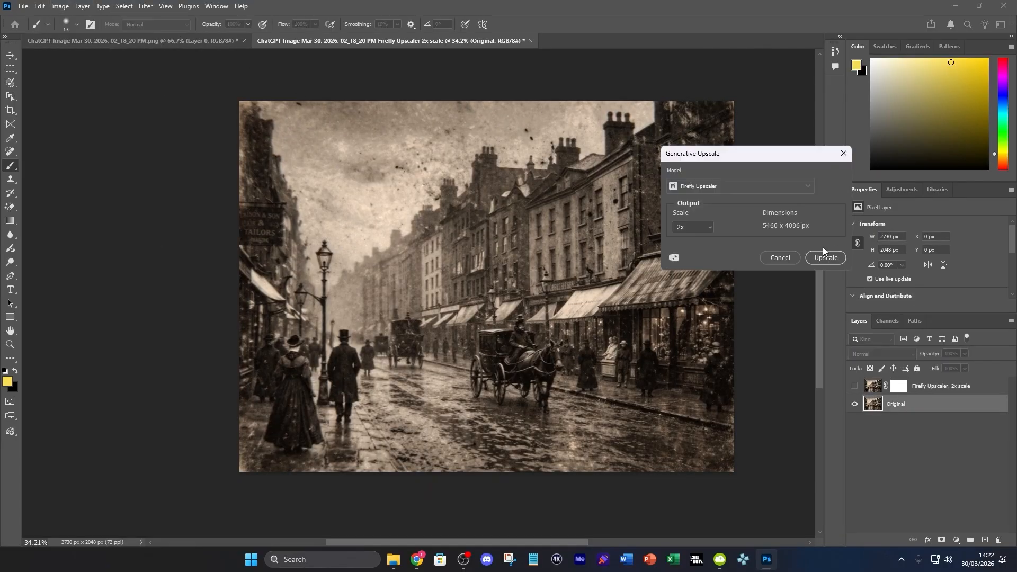
{"action": "left_click", "coordinate": [724, 187]}
{"action": "left_click", "coordinate": [735, 288]}
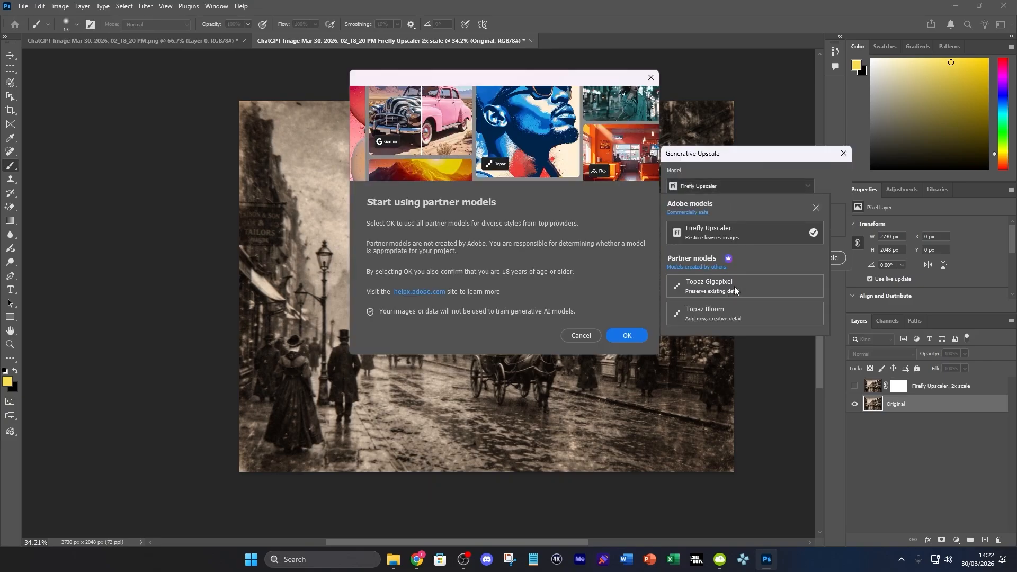
{"action": "left_click", "coordinate": [631, 337]}
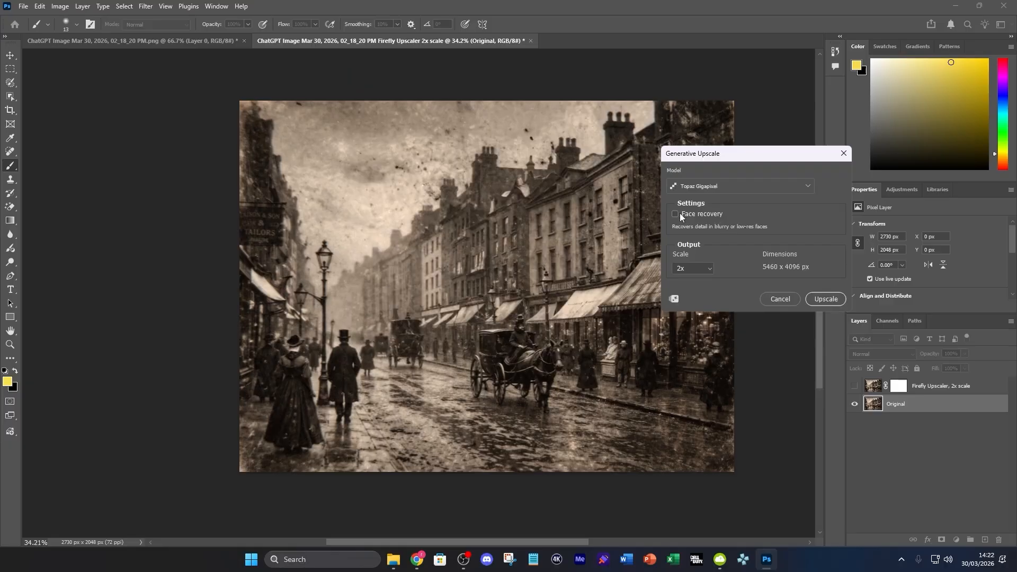
{"action": "left_click", "coordinate": [827, 299]}
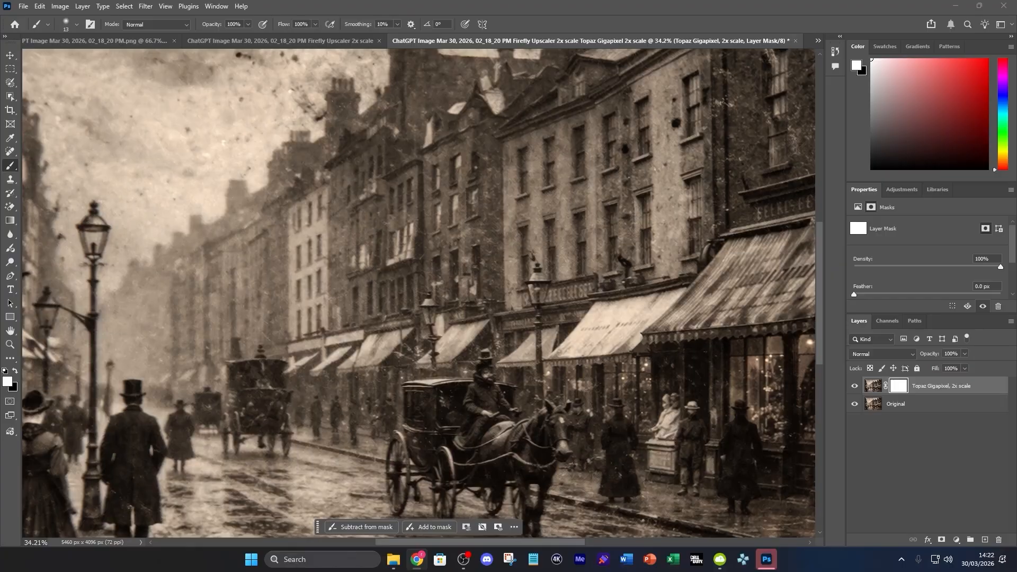
Step: Toggle the Topaz Gigapixel layer against the original, then close that document without saving
{"action": "scroll", "coordinate": [539, 406], "scroll_direction": "down", "scroll_amount": 5}
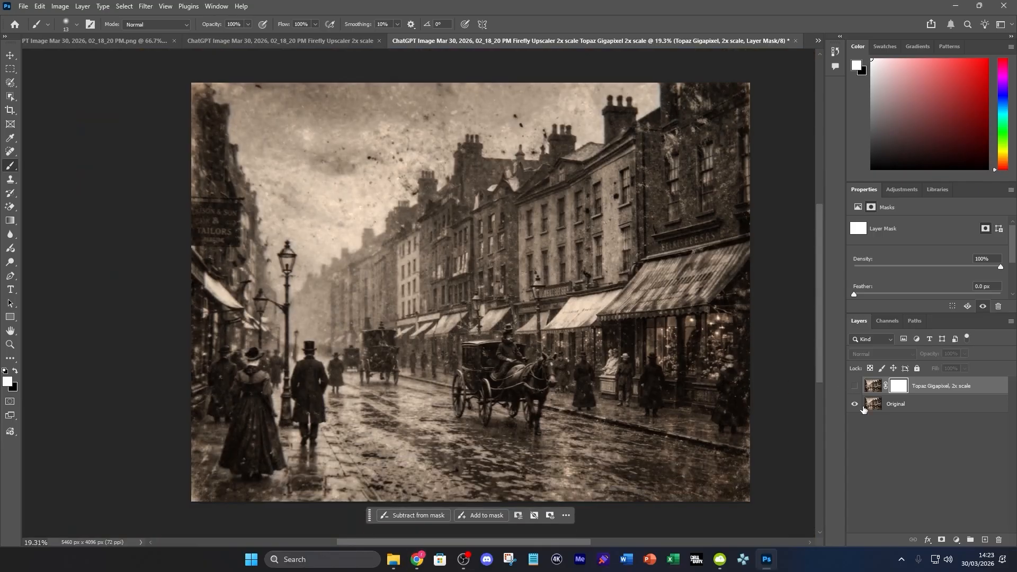
{"action": "left_click", "coordinate": [858, 385]}
{"action": "left_click", "coordinate": [858, 385]}
{"action": "left_click", "coordinate": [858, 385]}
{"action": "left_click", "coordinate": [858, 386]}
{"action": "left_click", "coordinate": [858, 386]}
{"action": "left_click", "coordinate": [858, 385]}
{"action": "left_click", "coordinate": [858, 386]}
{"action": "left_click", "coordinate": [795, 41]}
{"action": "left_click", "coordinate": [504, 207]}
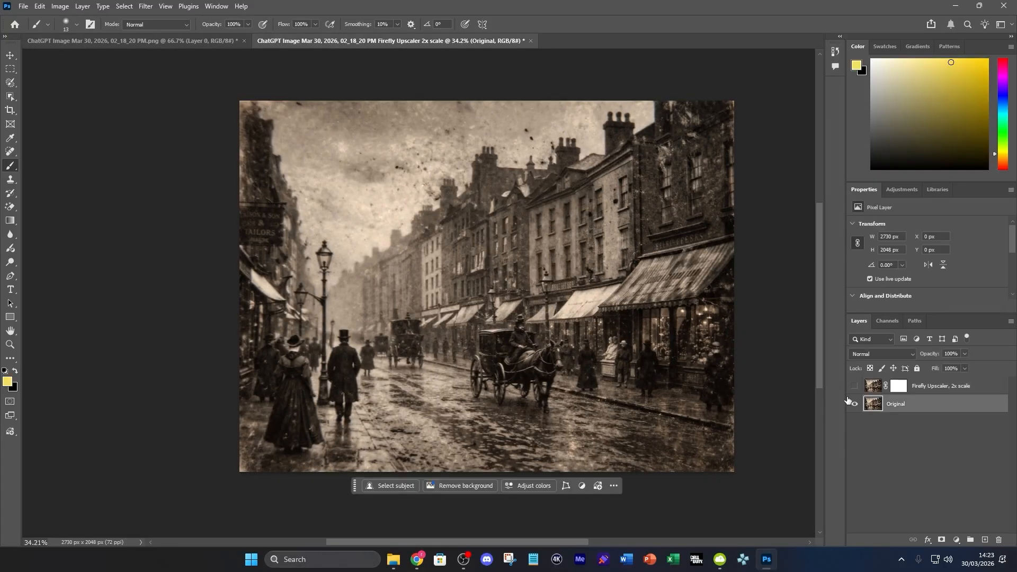
Step: From the original PNG, run a 2x Generative Upscale with Topaz Bloom at Creativity 10
{"action": "left_click", "coordinate": [100, 40]}
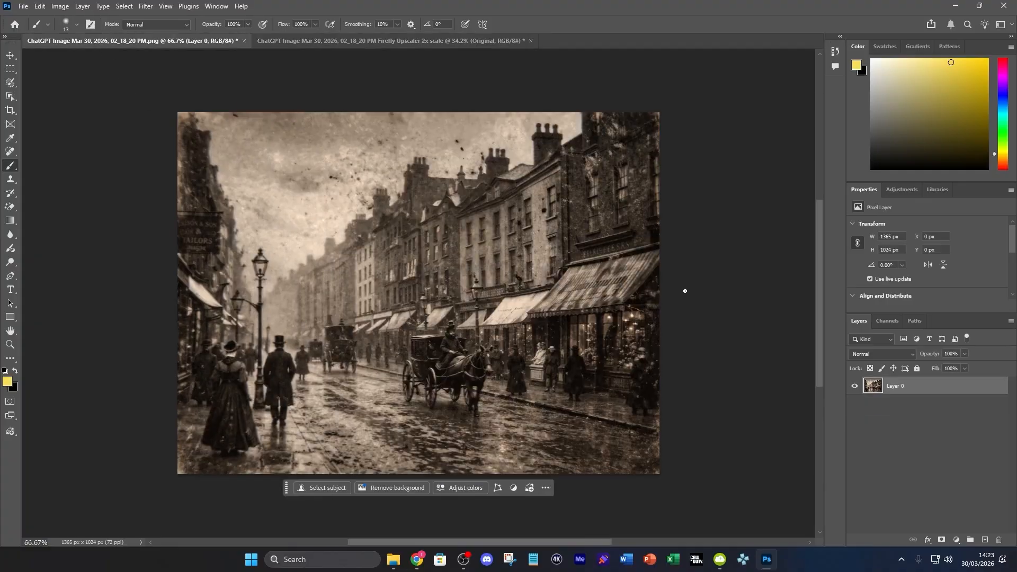
{"action": "left_click", "coordinate": [82, 7]}
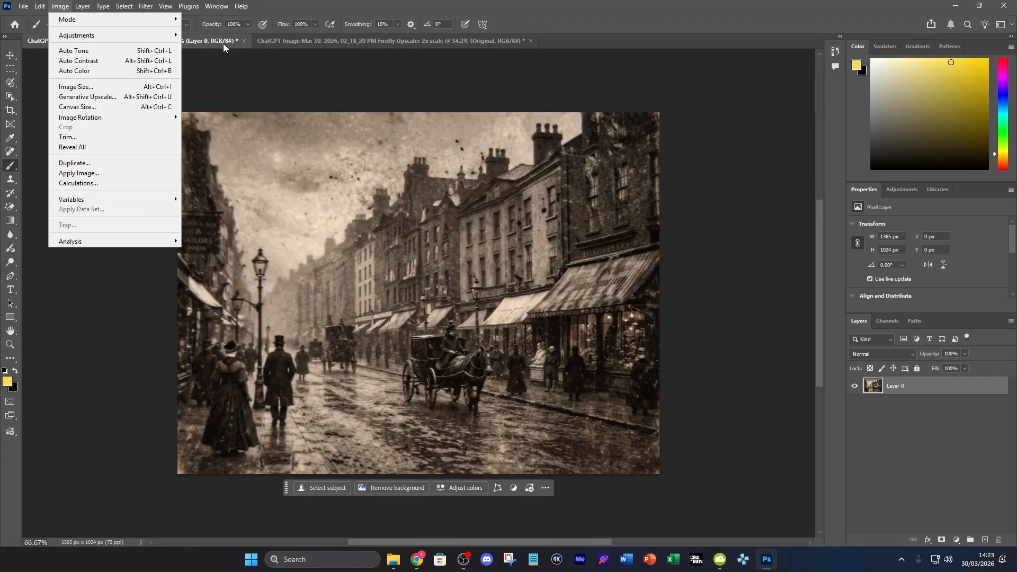
{"action": "left_click", "coordinate": [112, 98]}
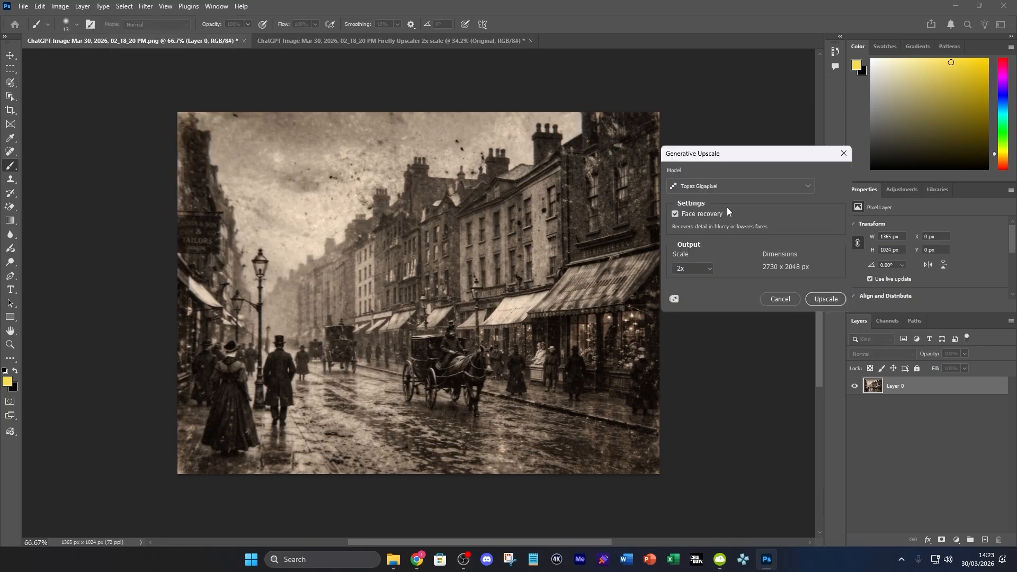
{"action": "left_click", "coordinate": [731, 190]}
{"action": "left_click", "coordinate": [713, 313]}
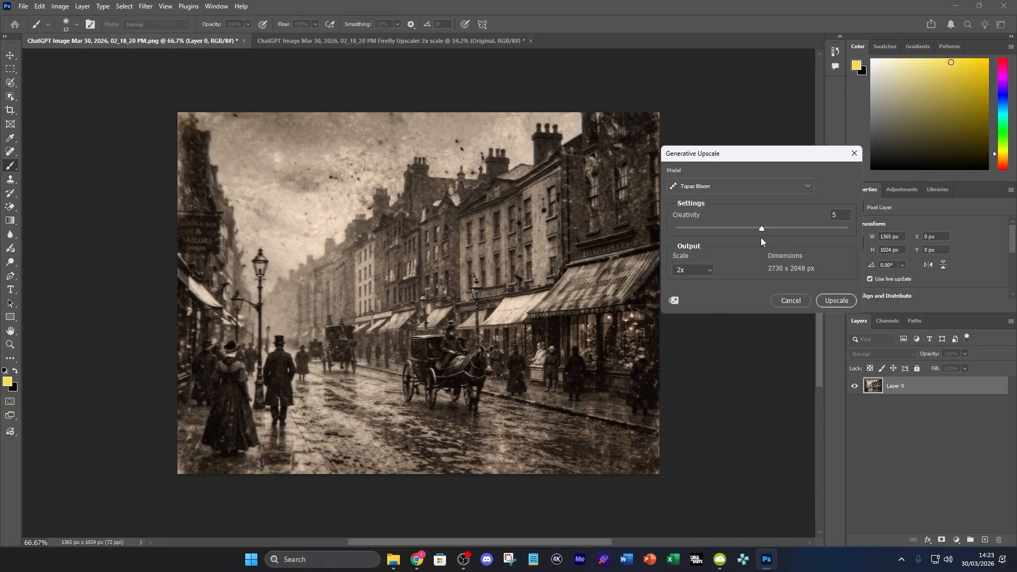
{"action": "left_click_drag", "start_coordinate": [762, 229], "coordinate": [849, 229]}
{"action": "left_click", "coordinate": [835, 301]}
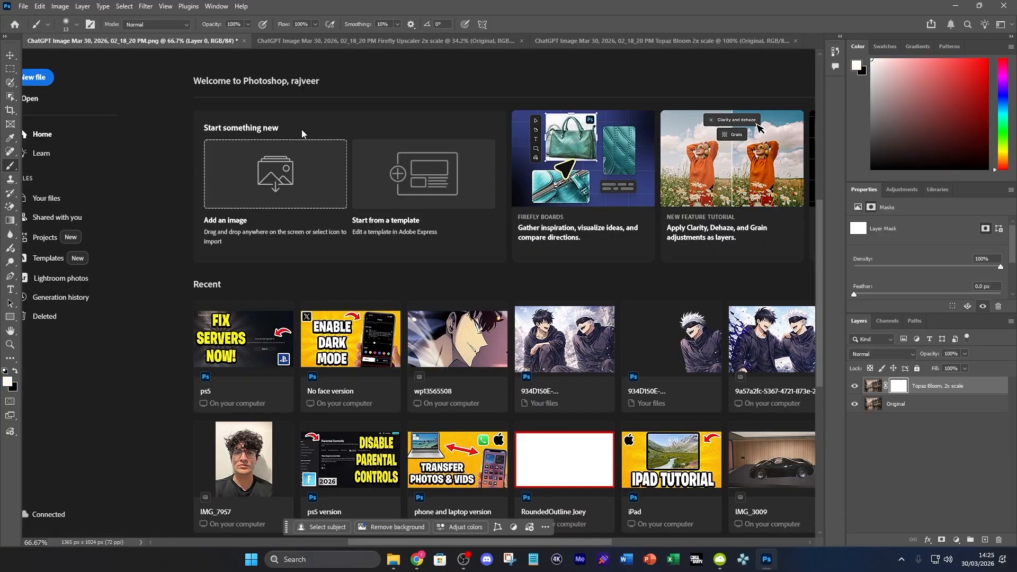
Step: Toggle the Topaz Bloom layer against Original, inspect the carriage, then fit the image on screen
{"action": "scroll", "coordinate": [426, 390], "scroll_direction": "down", "scroll_amount": 5}
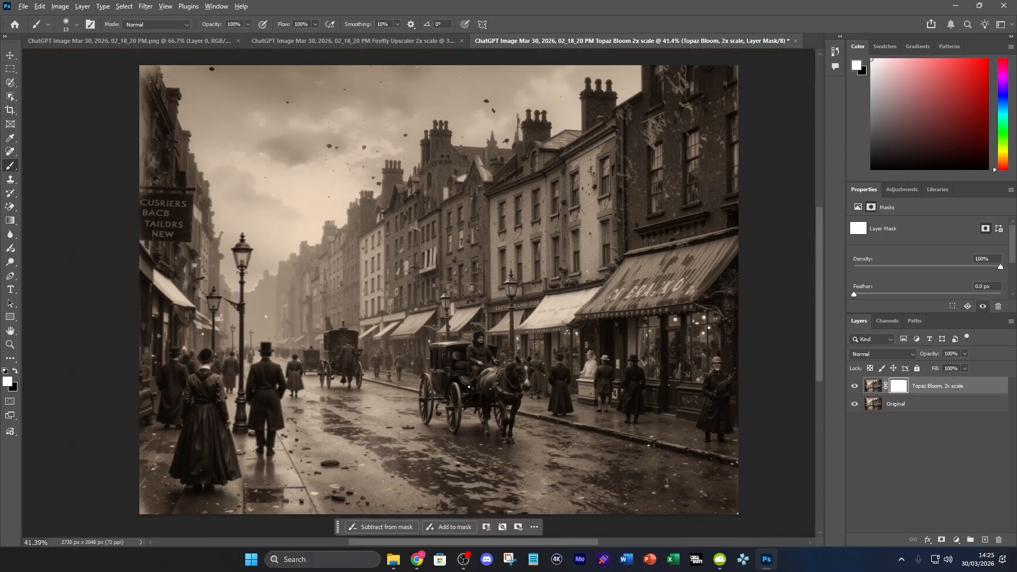
{"action": "scroll", "coordinate": [469, 393], "scroll_direction": "down", "scroll_amount": 1}
{"action": "scroll", "coordinate": [468, 388], "scroll_direction": "up", "scroll_amount": 1}
{"action": "left_click", "coordinate": [851, 389]}
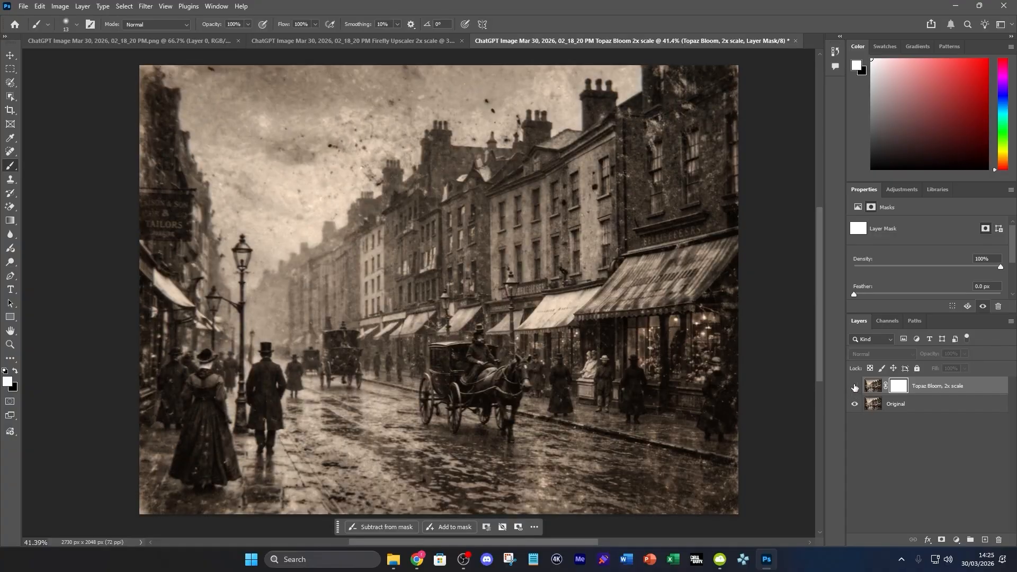
{"action": "left_click", "coordinate": [854, 387]}
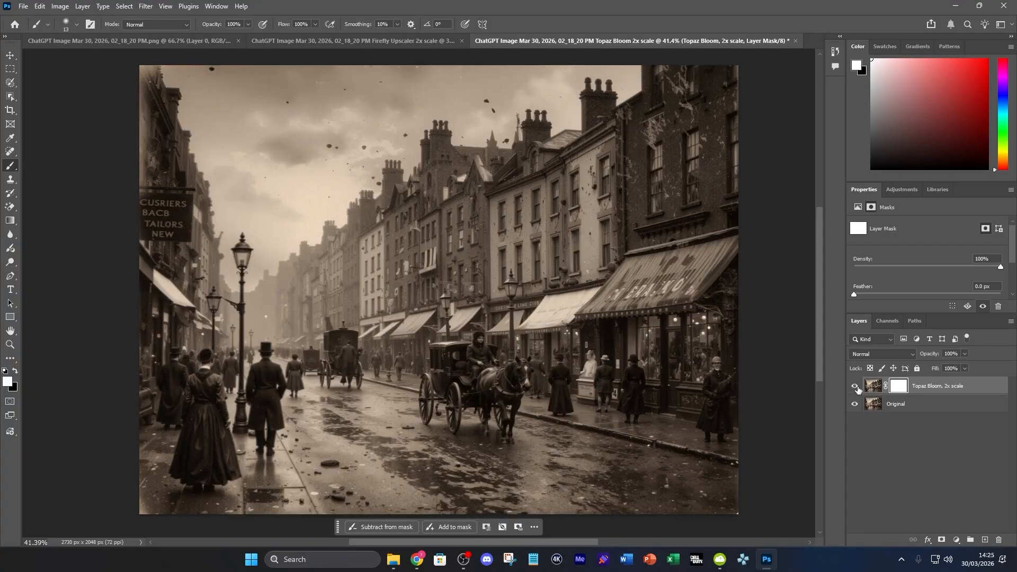
{"action": "left_click", "coordinate": [855, 388]}
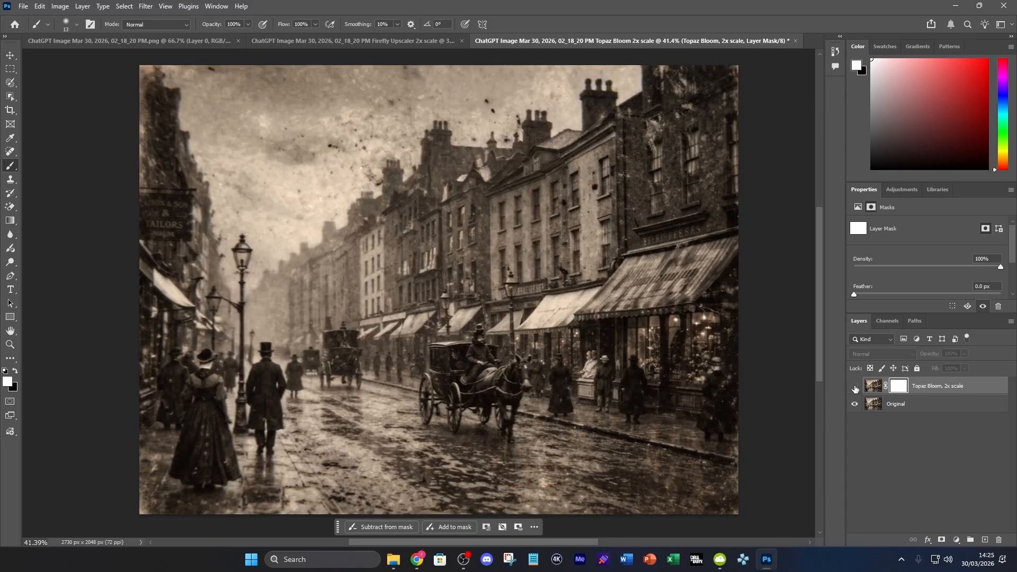
{"action": "left_click", "coordinate": [855, 389]}
{"action": "scroll", "coordinate": [496, 394], "scroll_direction": "up", "scroll_amount": 10}
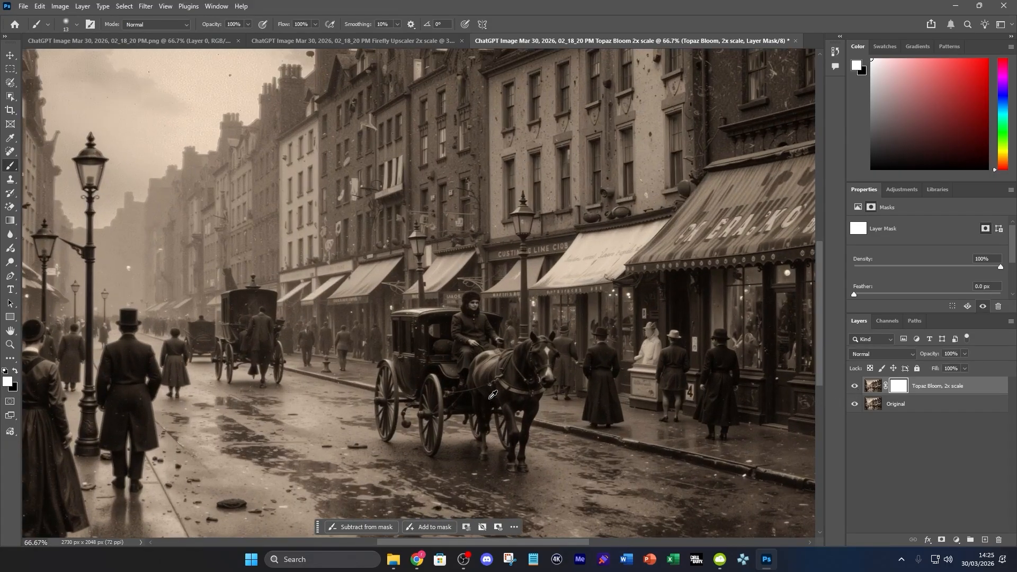
{"action": "scroll", "coordinate": [200, 408], "scroll_direction": "down", "scroll_amount": 10}
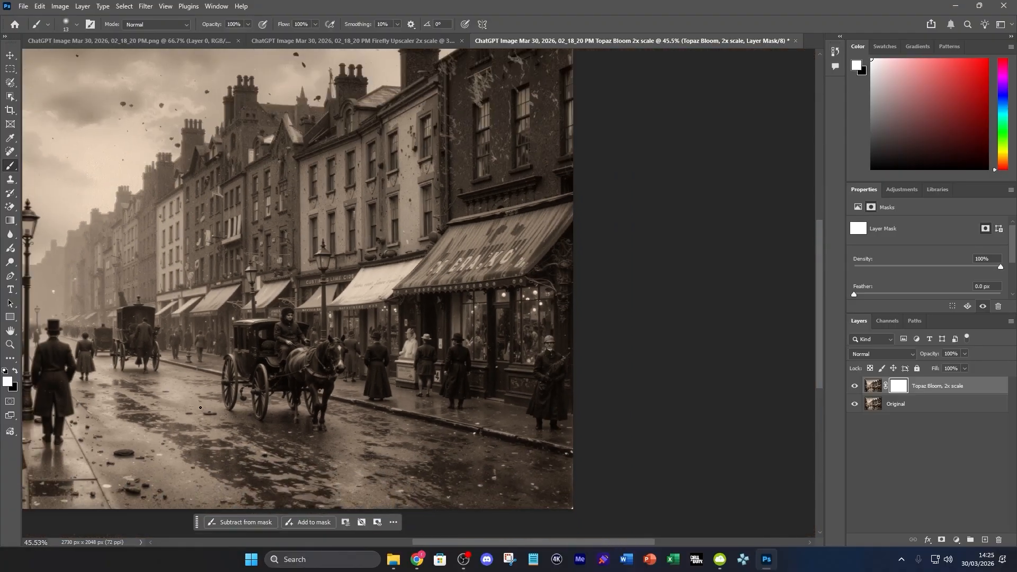
{"action": "left_click_drag", "start_coordinate": [447, 542], "coordinate": [405, 529]}
{"action": "key", "text": "ctrl+0"}
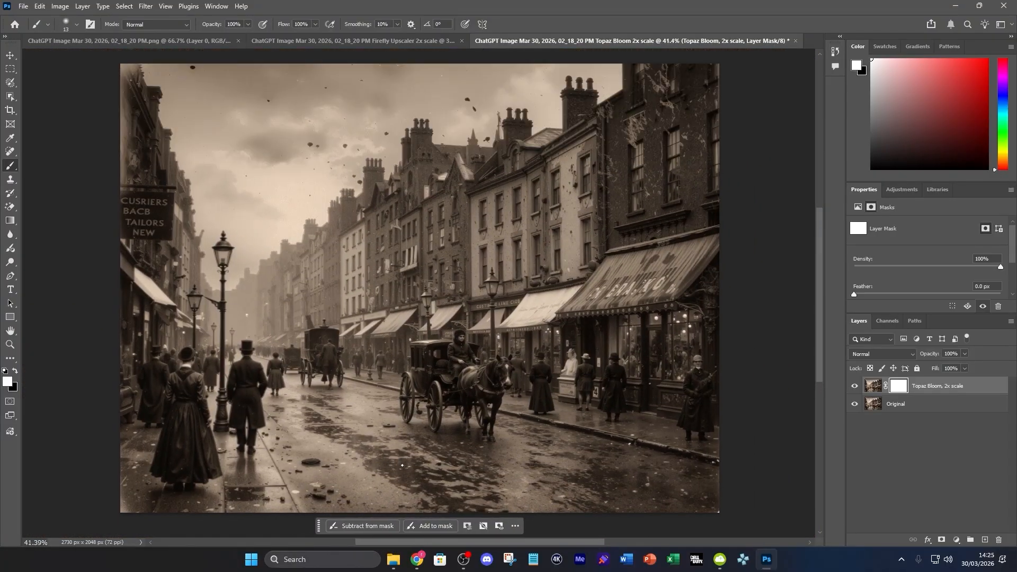